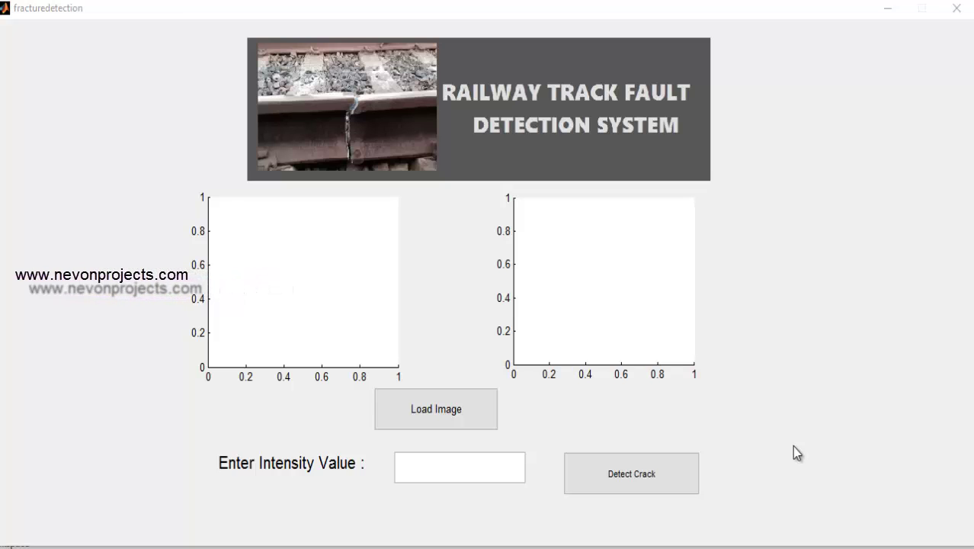
- Load rod1.jpg from the track folder and run crack detection at intensity 0.8, which reports no crack
click(457, 410)
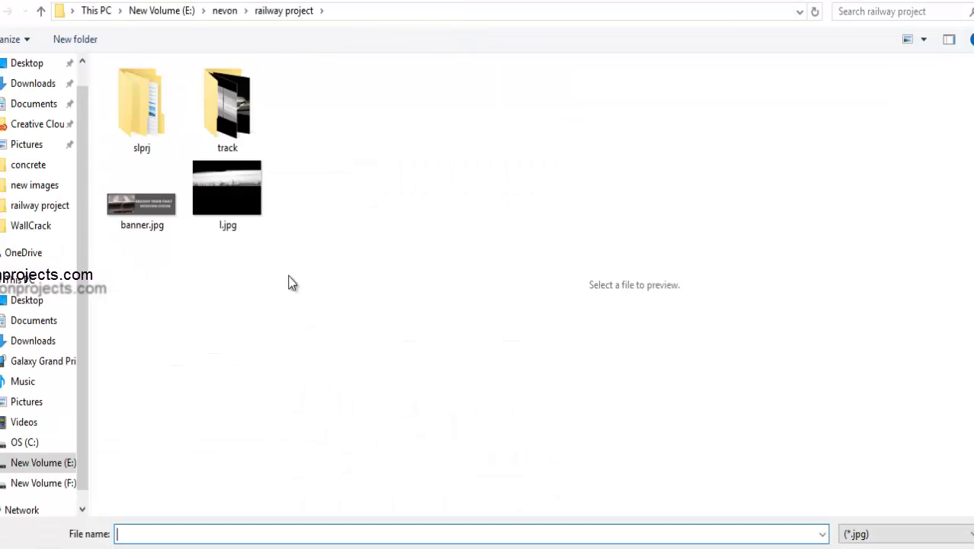
double_click(223, 107)
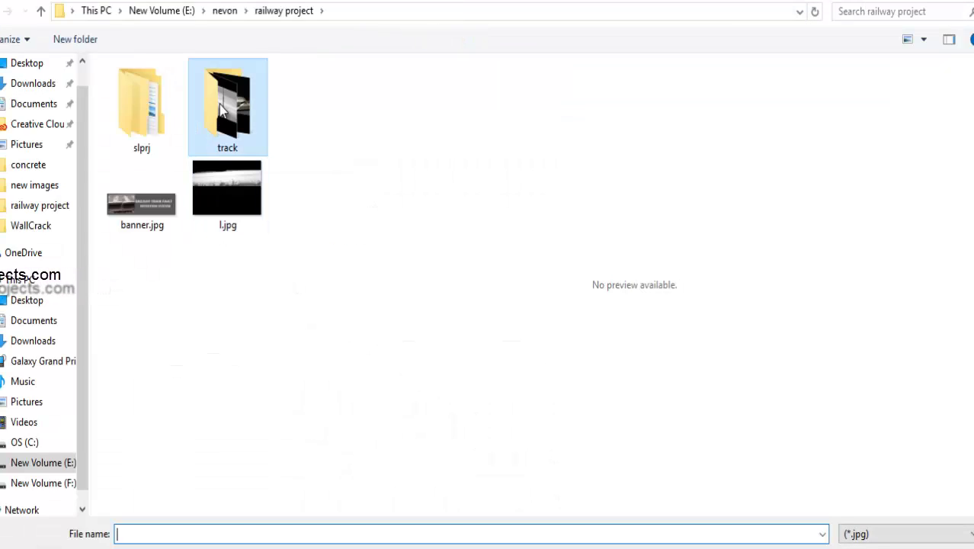
click(236, 165)
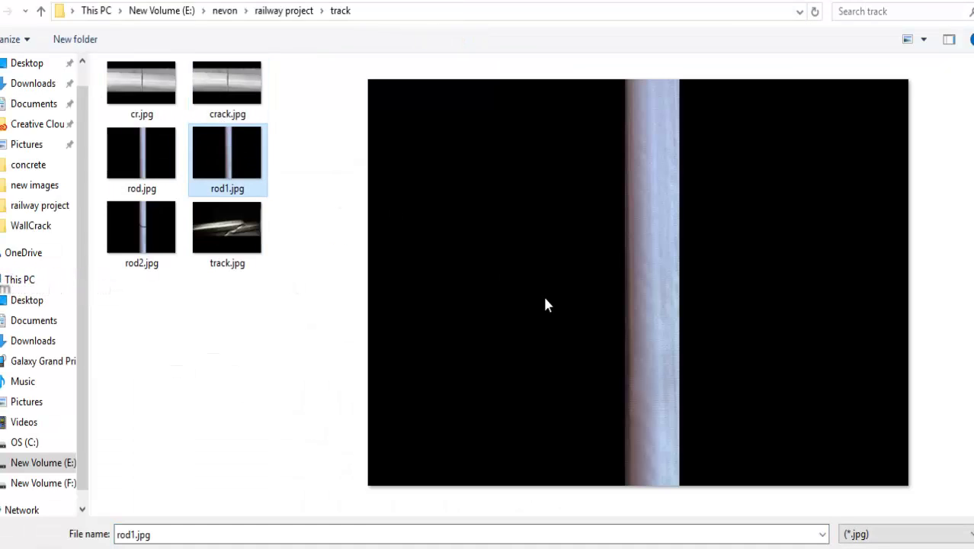
key(Return)
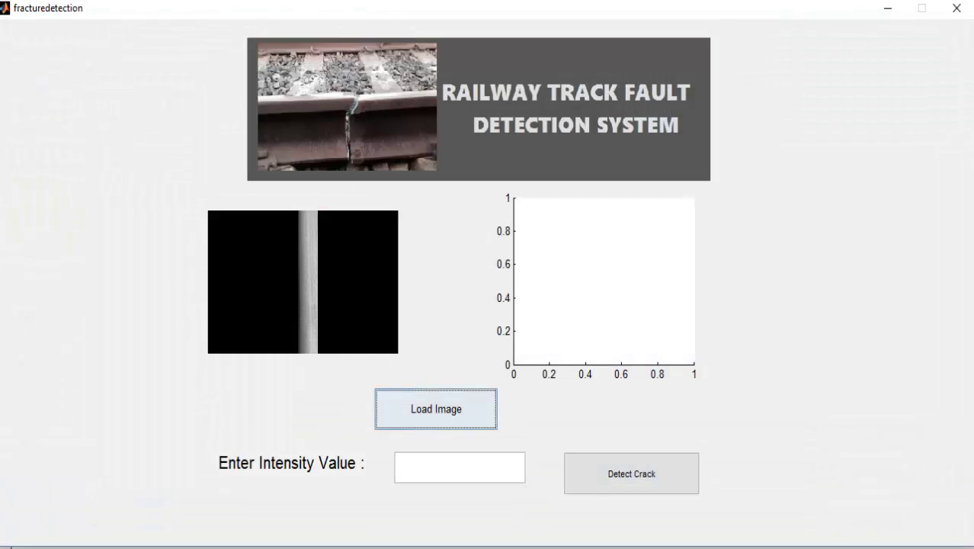
click(487, 456)
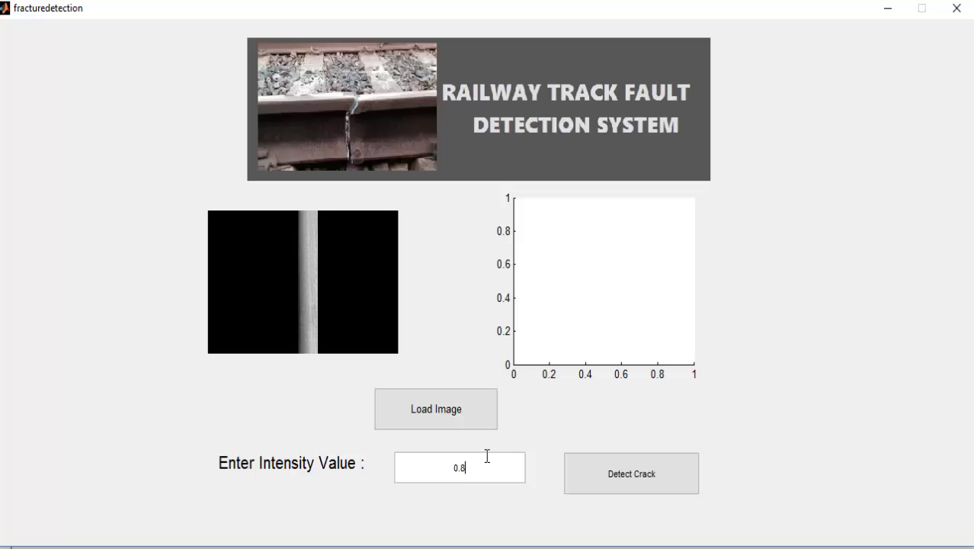
click(639, 487)
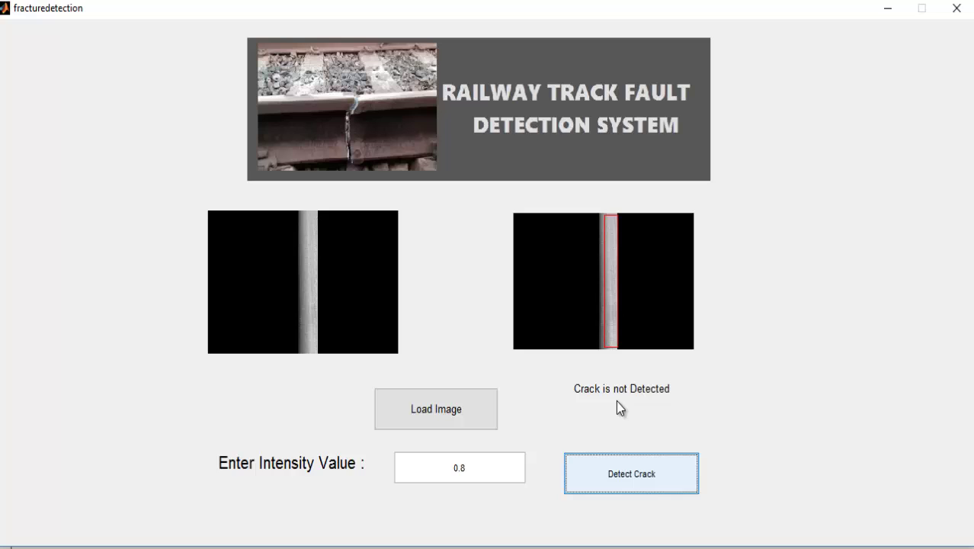
- Load rod.jpg from the track folder and detect cracks at 0.8, again finding none
click(464, 400)
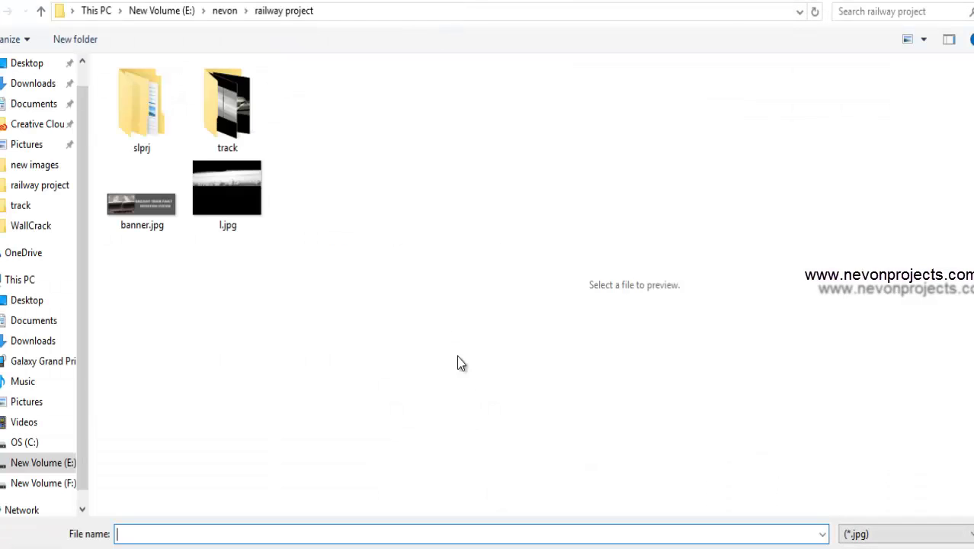
double_click(230, 133)
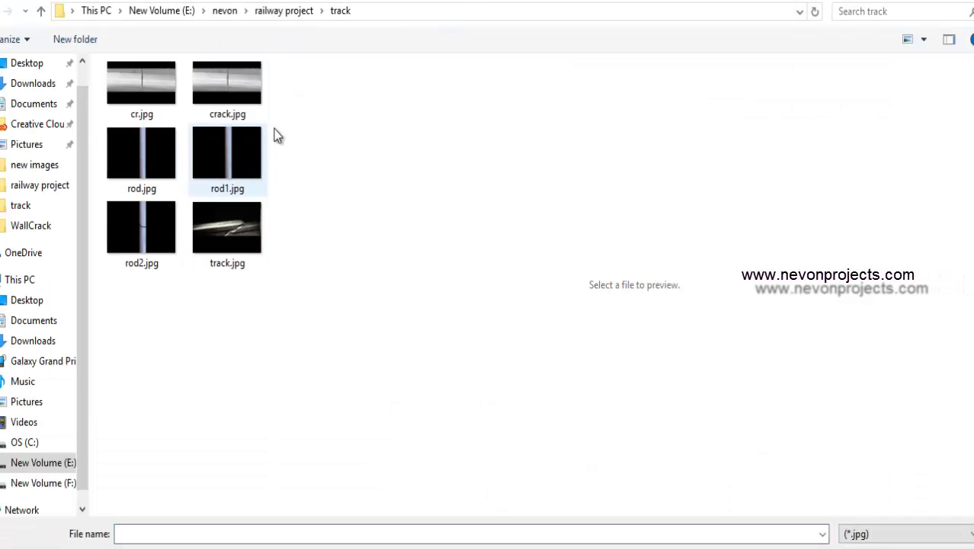
click(145, 159)
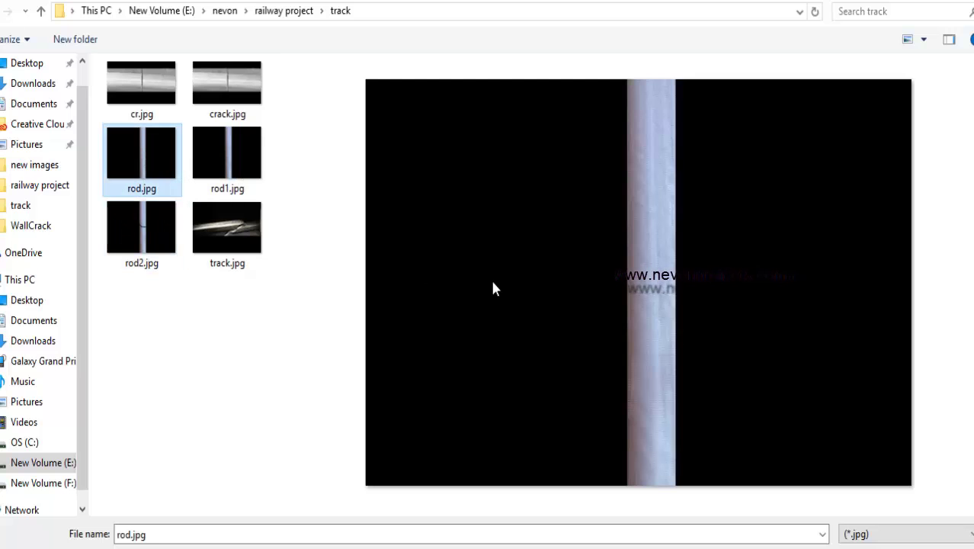
key(Return)
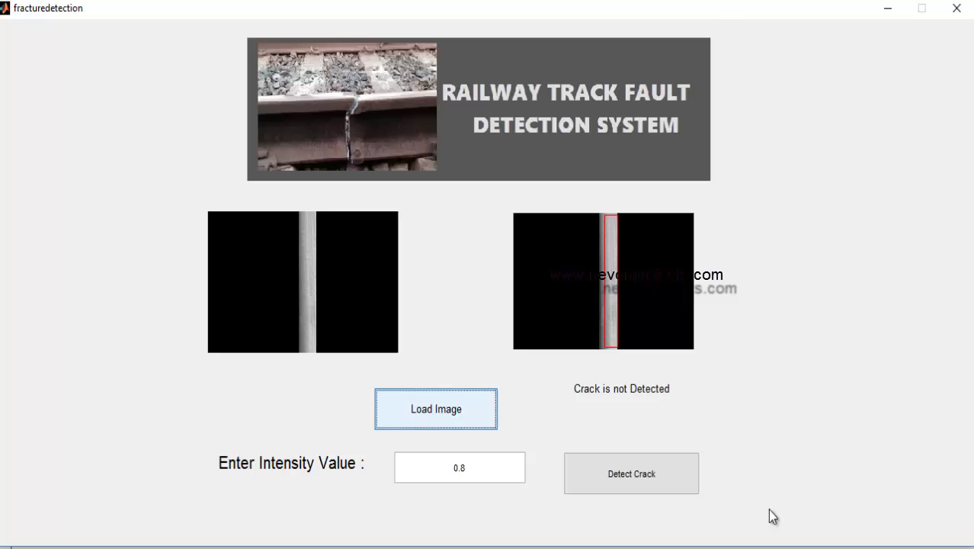
click(616, 485)
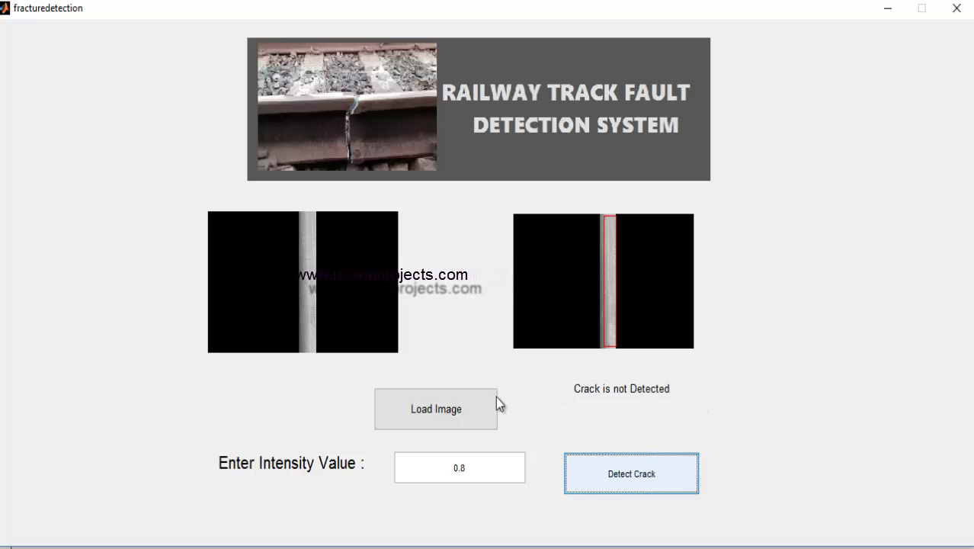
- Load l.jpg from the railway project folder and run crack detection, which reports no crack
click(482, 410)
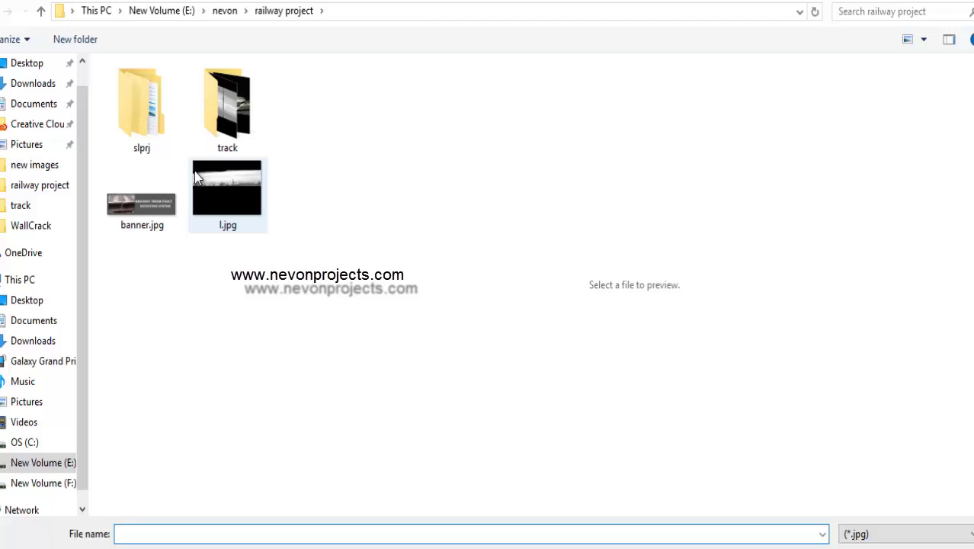
double_click(212, 108)
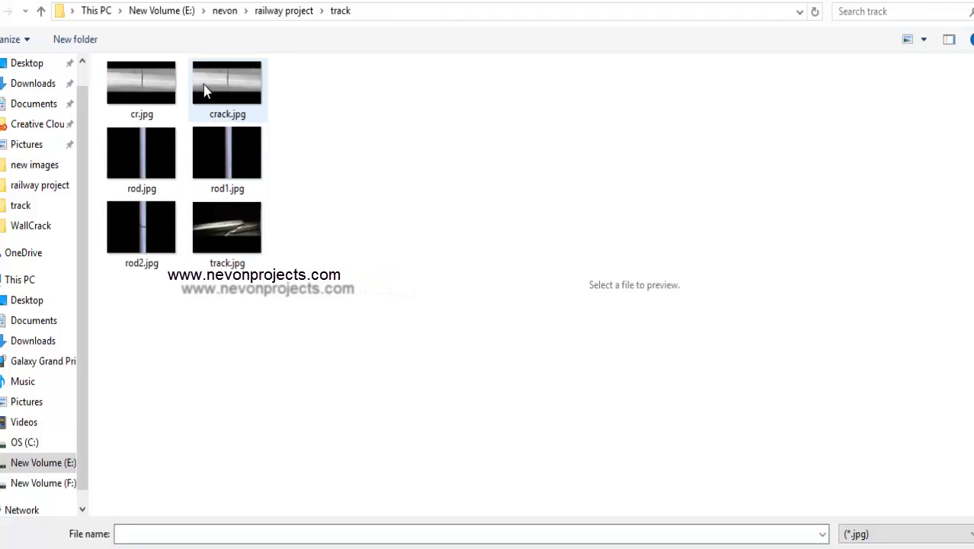
click(40, 11)
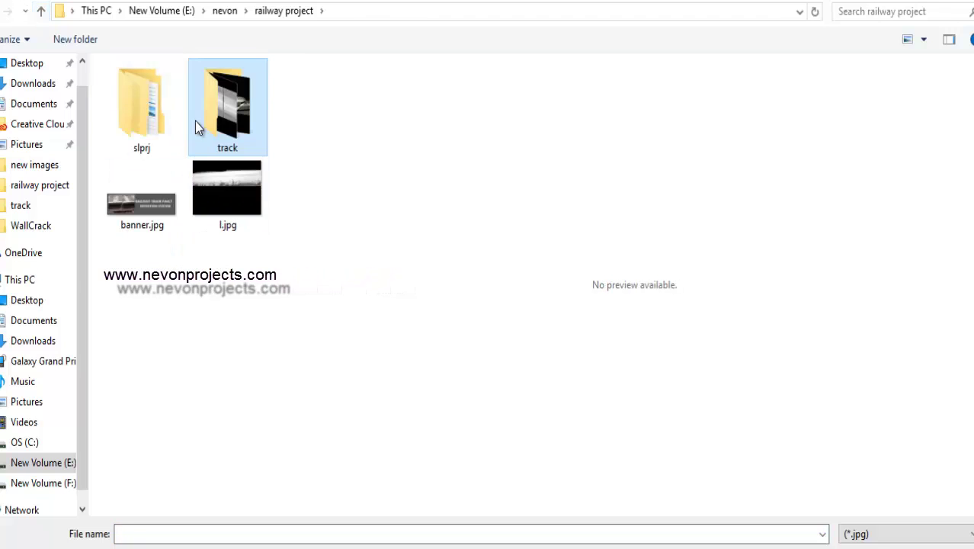
click(227, 190)
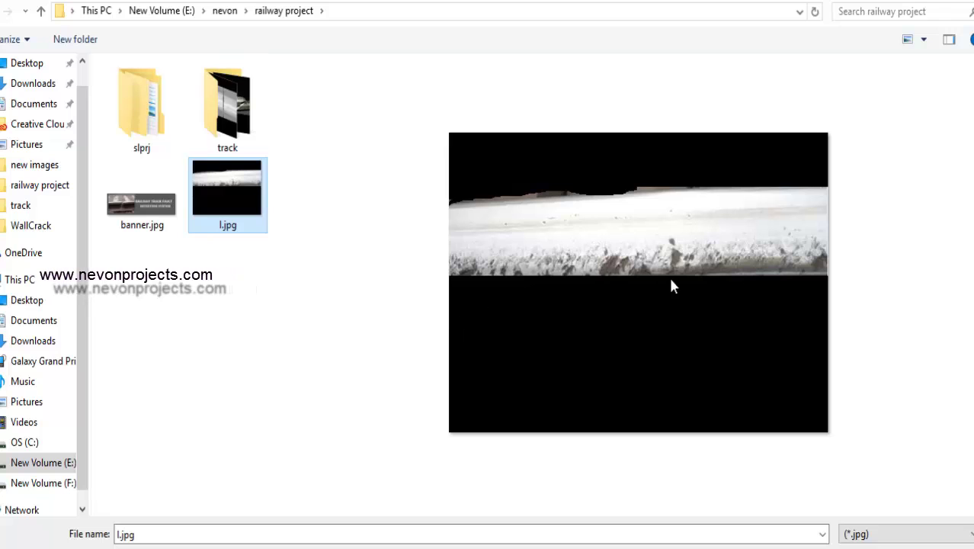
click(893, 543)
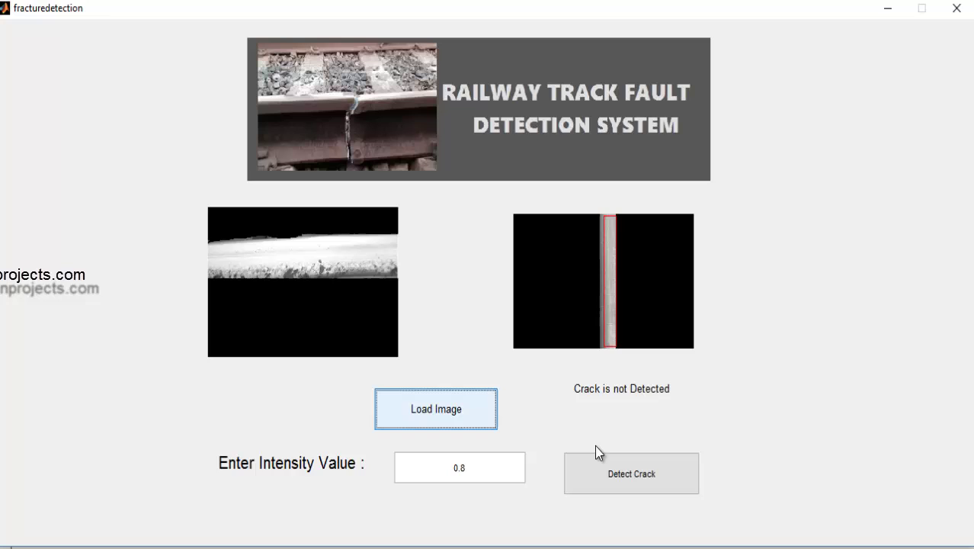
click(622, 472)
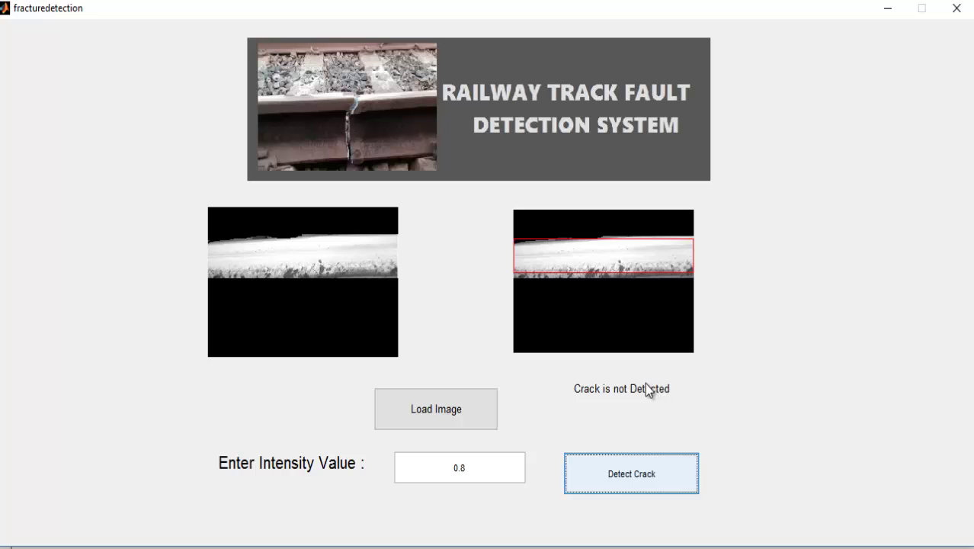
- Load cr.jpg from the track folder and run detection, which reports 'Crack is Detected'
click(490, 416)
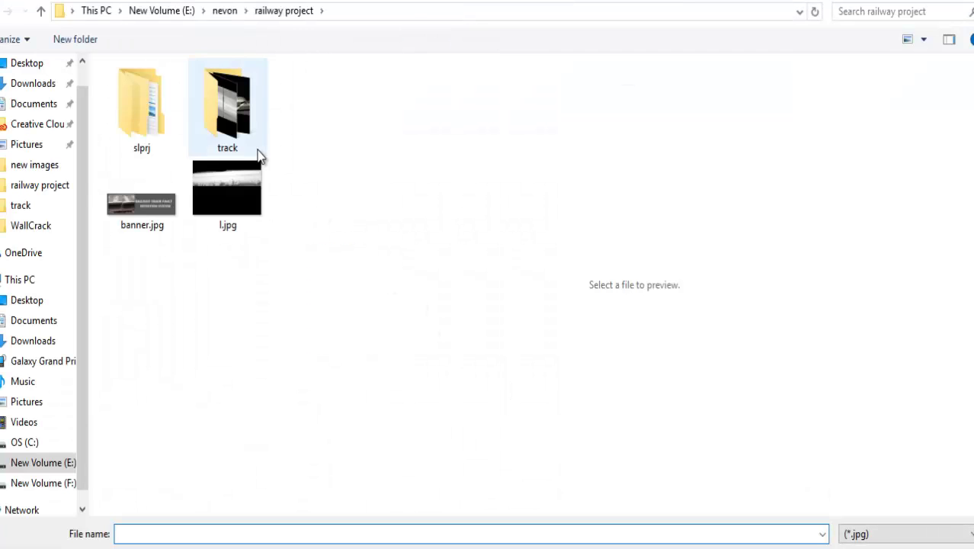
double_click(259, 157)
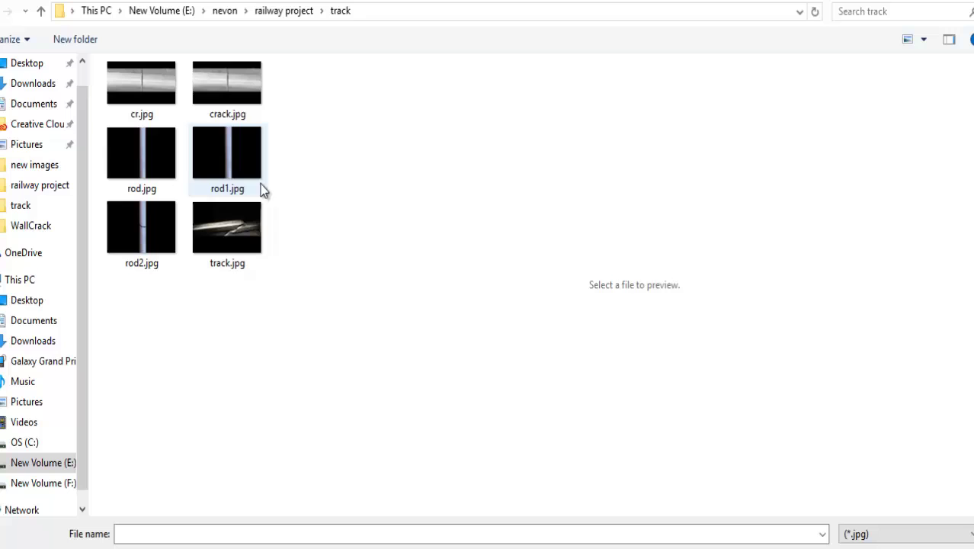
click(154, 87)
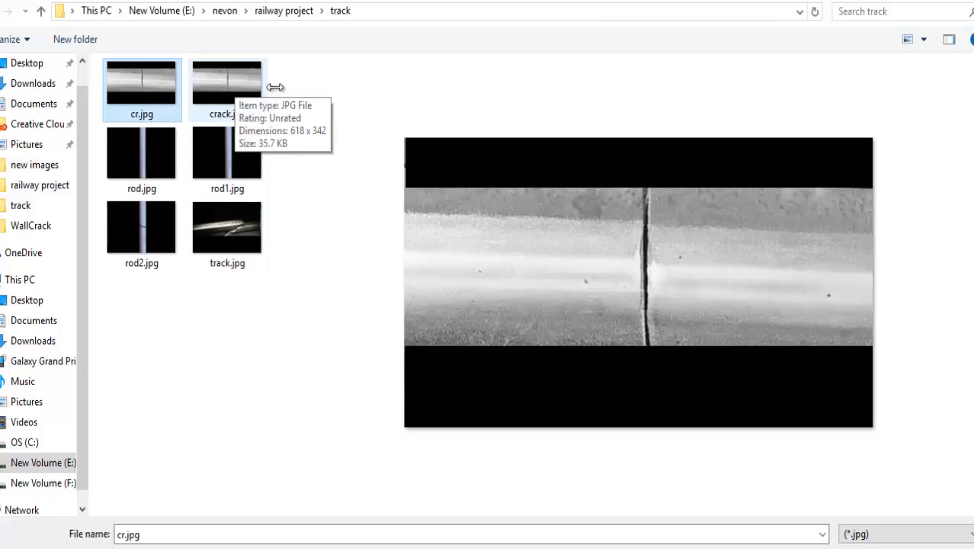
key(Return)
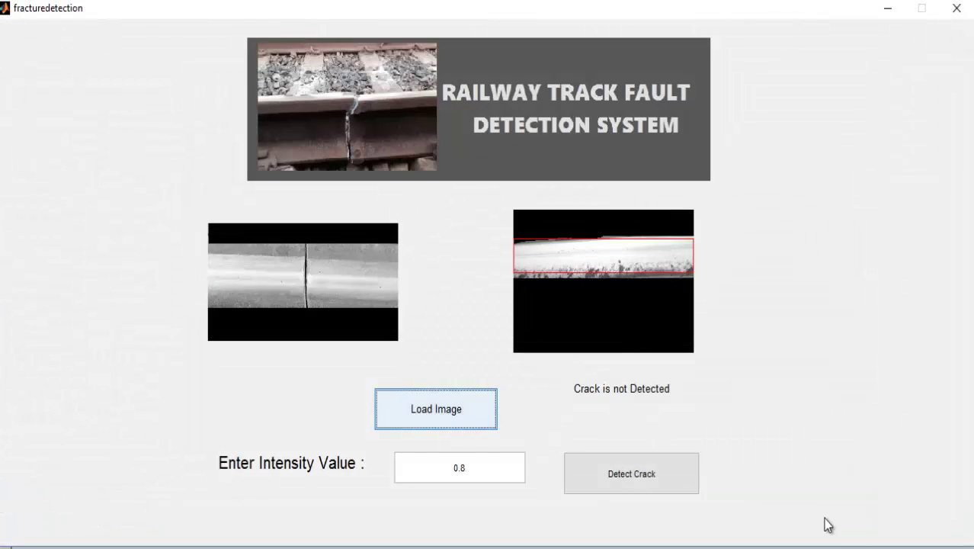
click(603, 473)
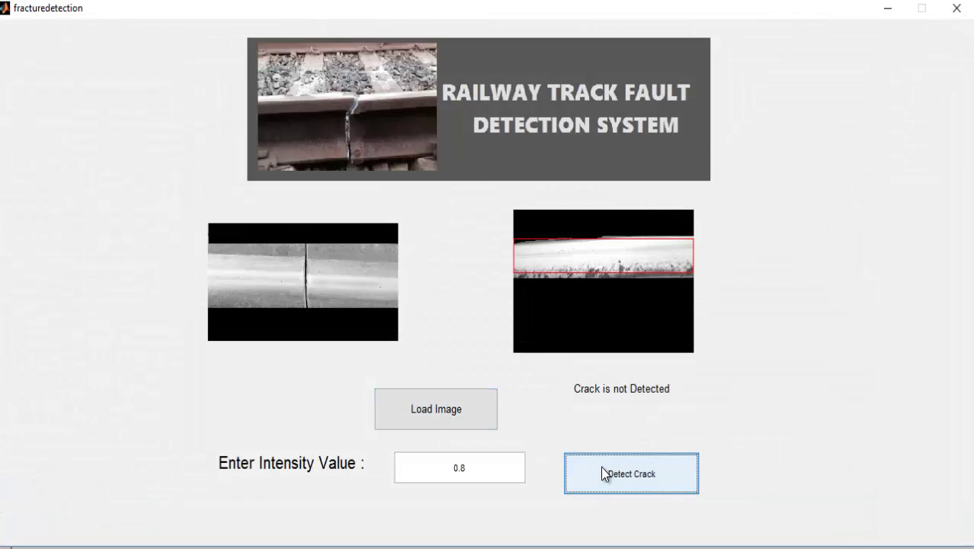
click(689, 471)
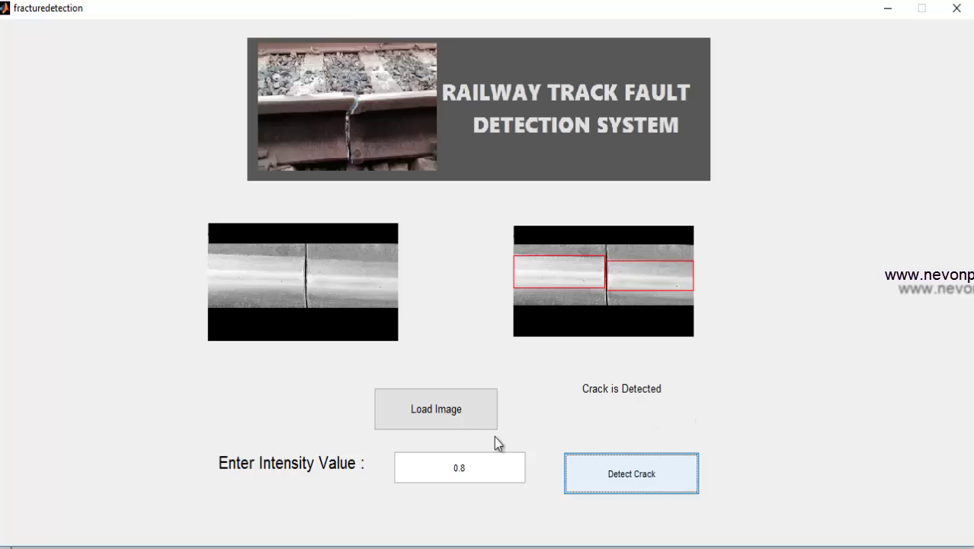
- Load track.jpg from the track folder into the input panel
click(459, 404)
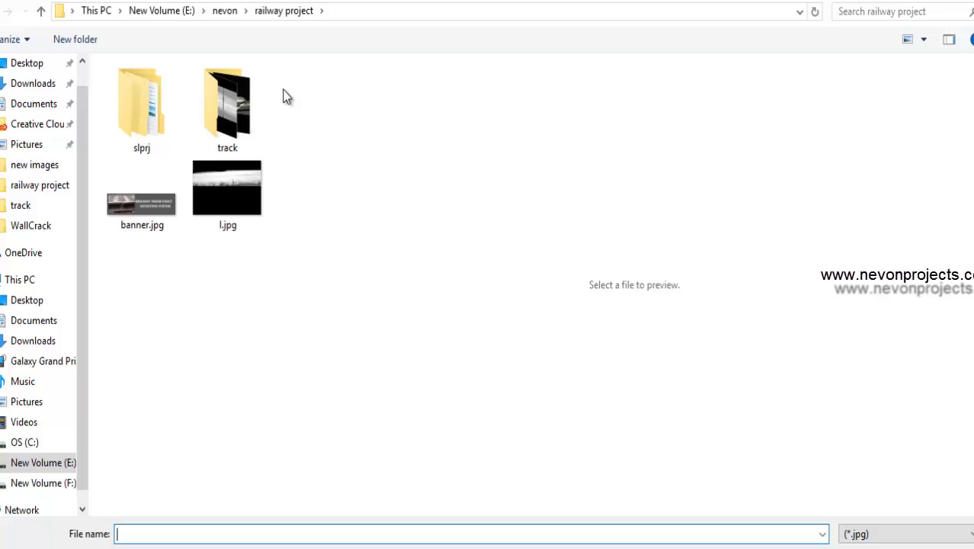
double_click(227, 105)
click(263, 231)
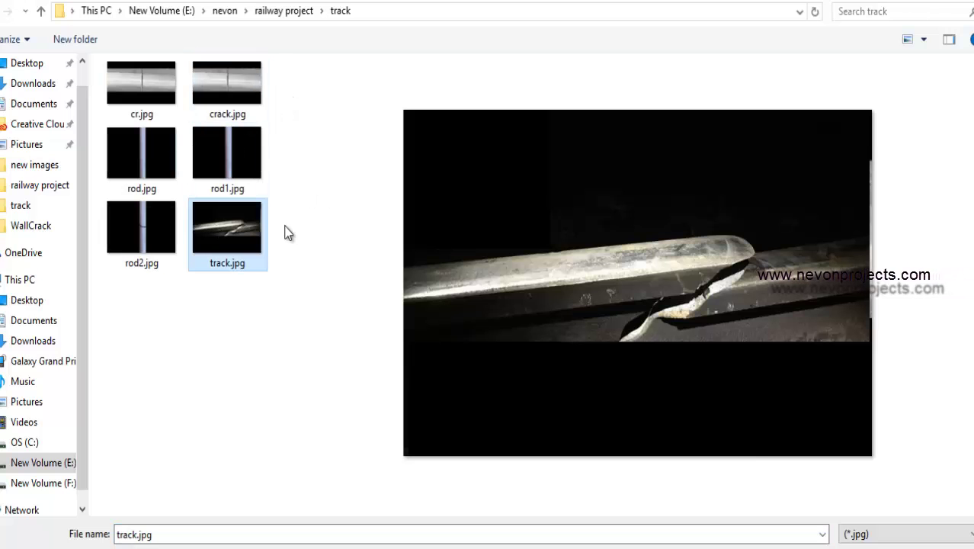
click(806, 547)
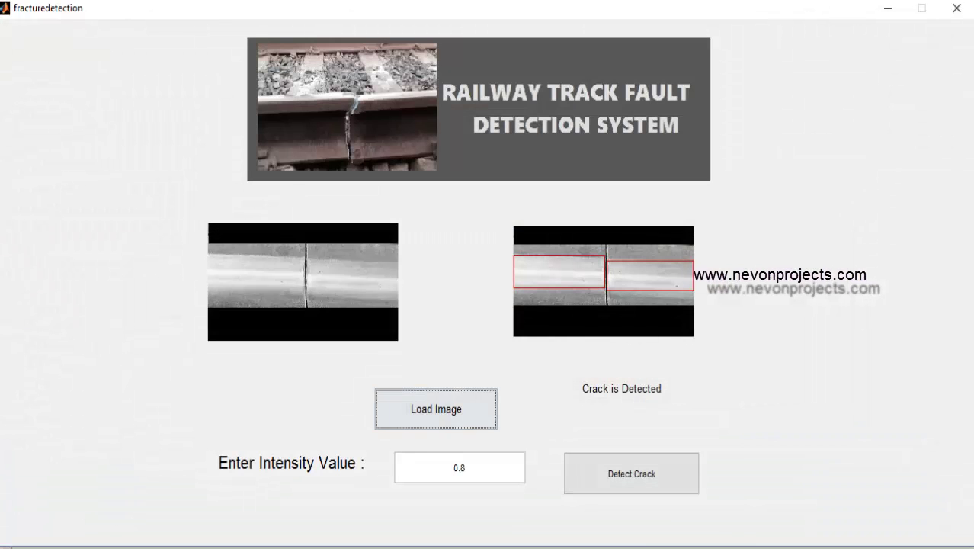
- Lower the intensity from 0.8 to 0.3 and run crack detection
click(481, 469)
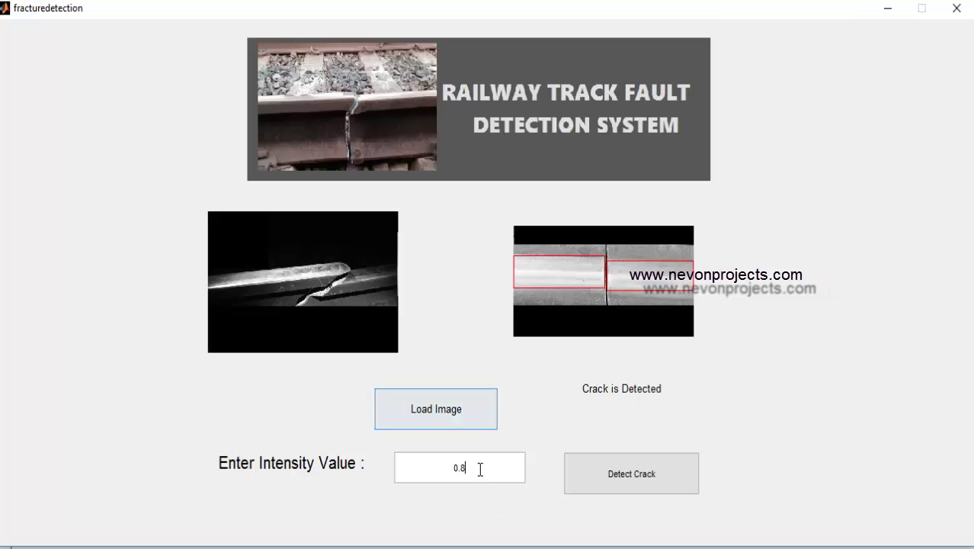
key(BackSpace)
text(3)
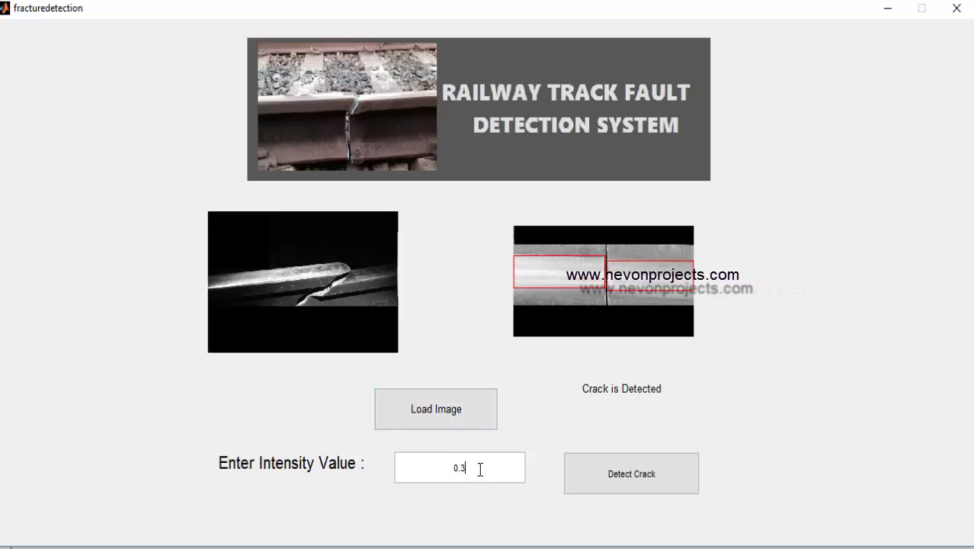
click(597, 481)
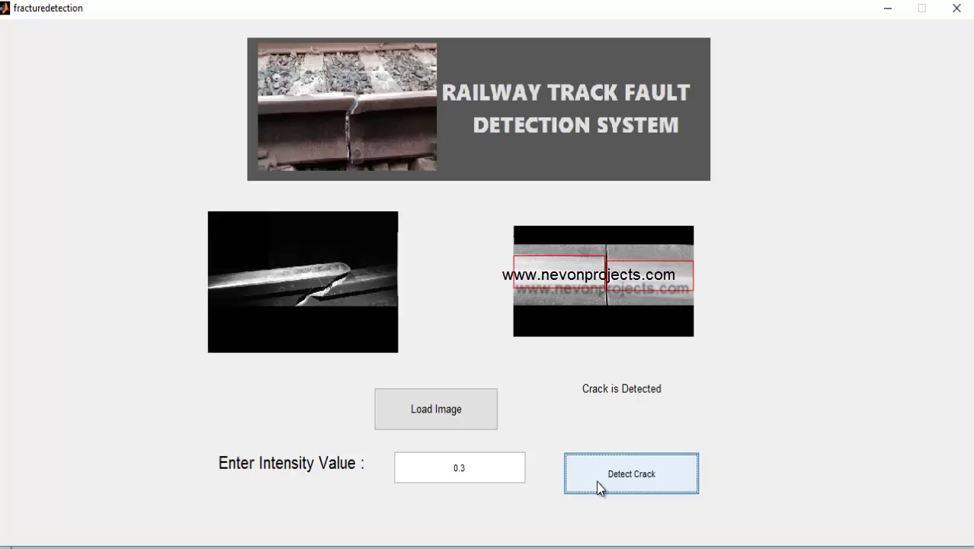